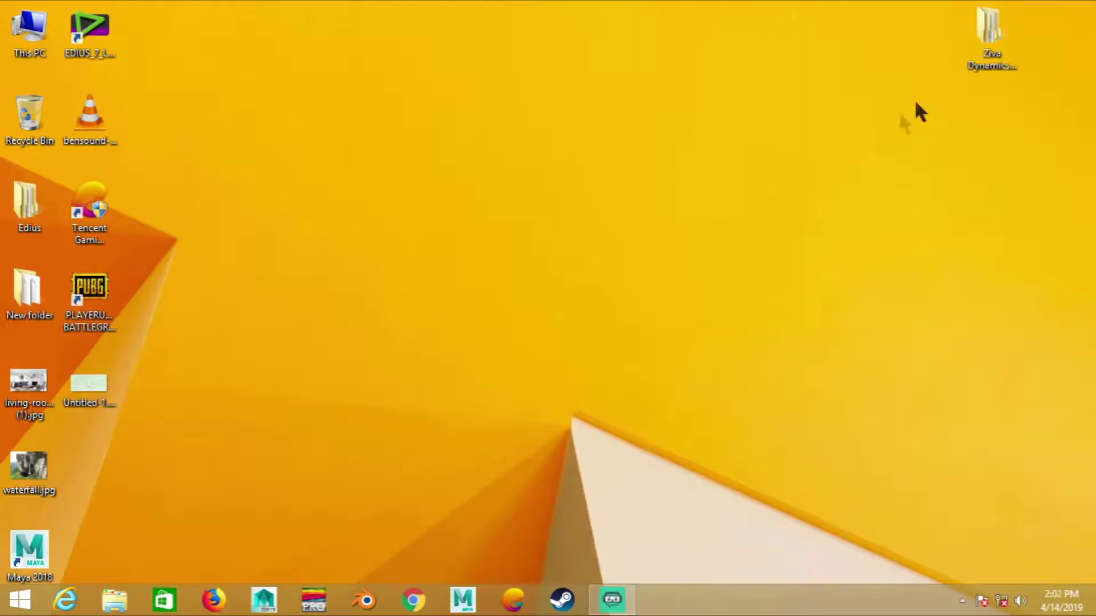
# Open the Ziva VFX 1.3 folder, launch ziva-vfx-windows-installer_v1-3.exe, and cancel at Ready to Install.
pyautogui.doubleClick(994, 41)
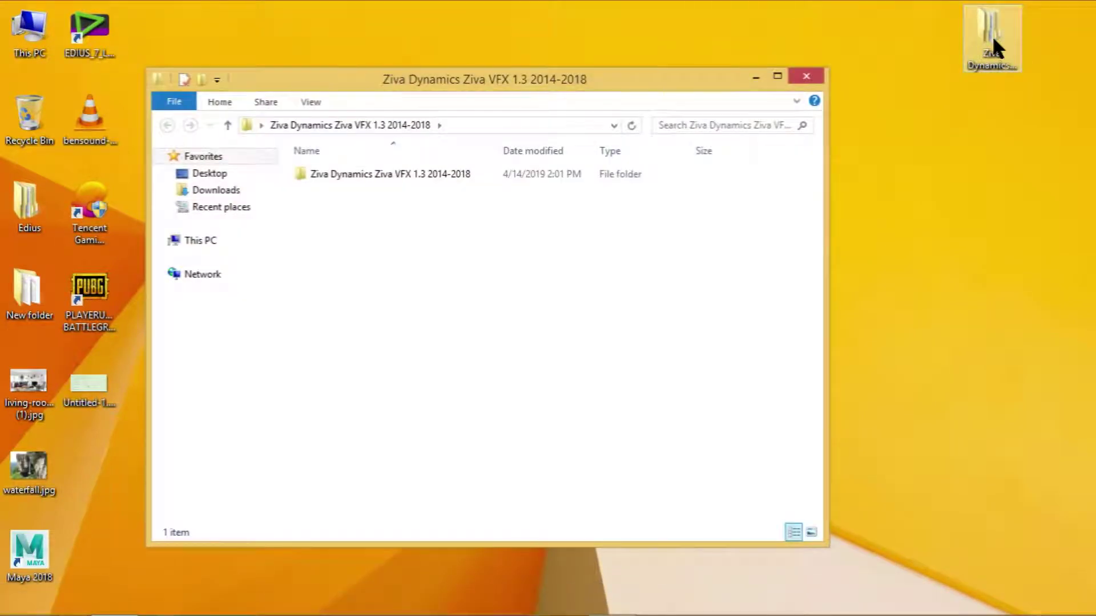
pyautogui.doubleClick(371, 174)
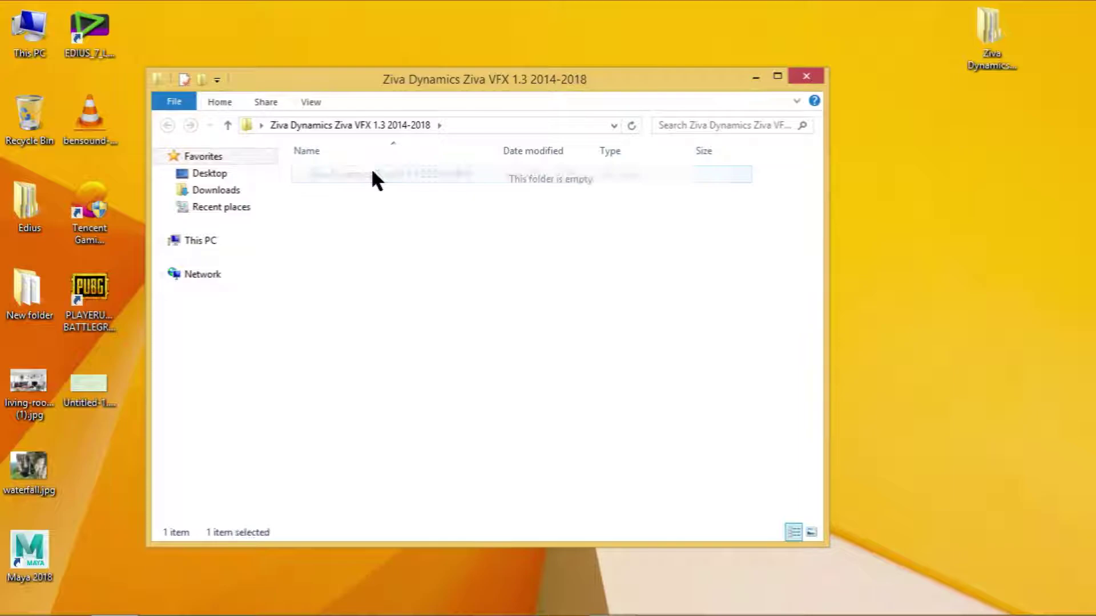
pyautogui.click(366, 209)
pyautogui.doubleClick(366, 209)
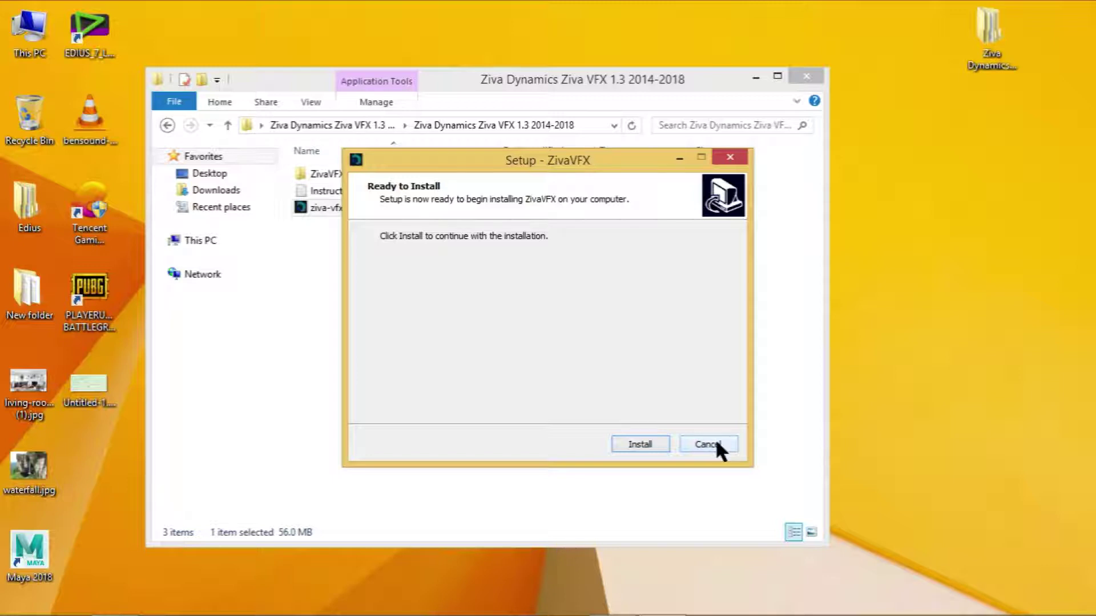
pyautogui.click(711, 446)
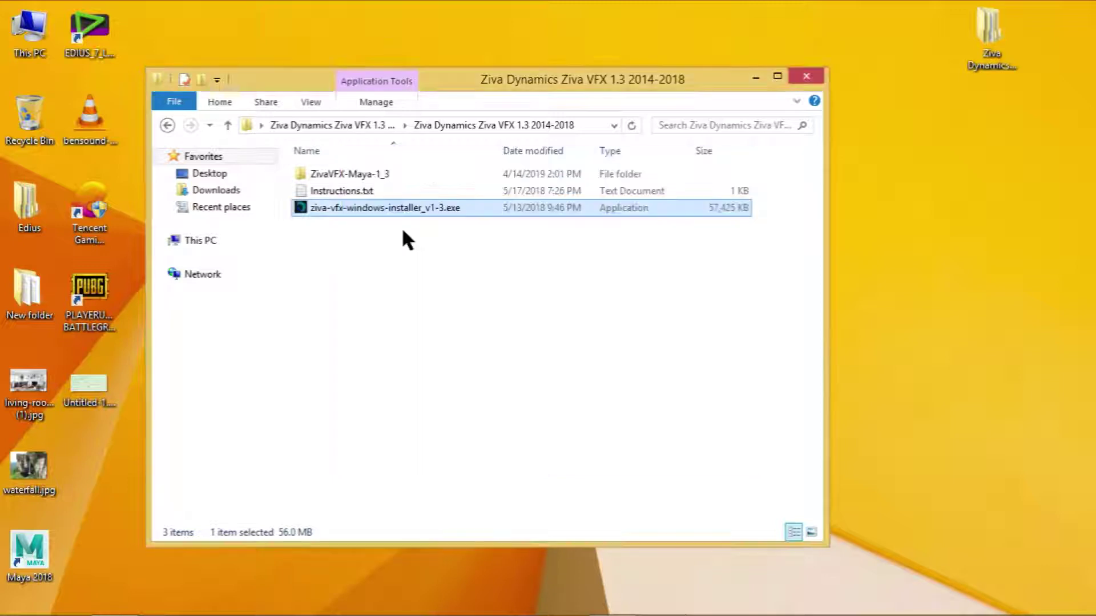
# Move the release folder window to the right and copy the ZivaVFX-Maya-1_3 folder.
pyautogui.click(460, 343)
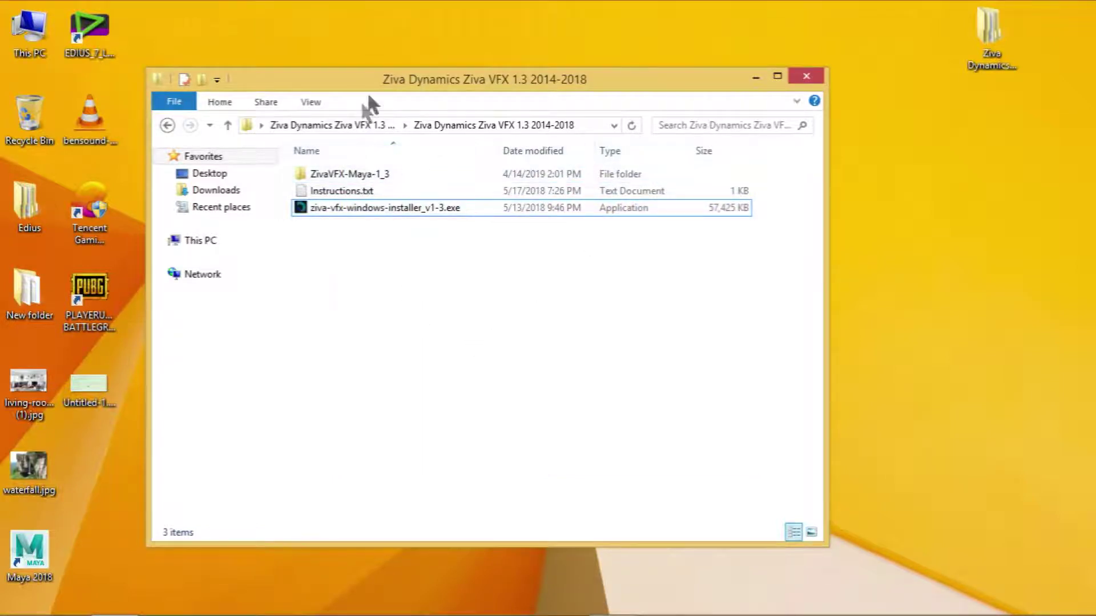
pyautogui.moveTo(373, 77); pyautogui.dragTo(628, 80)
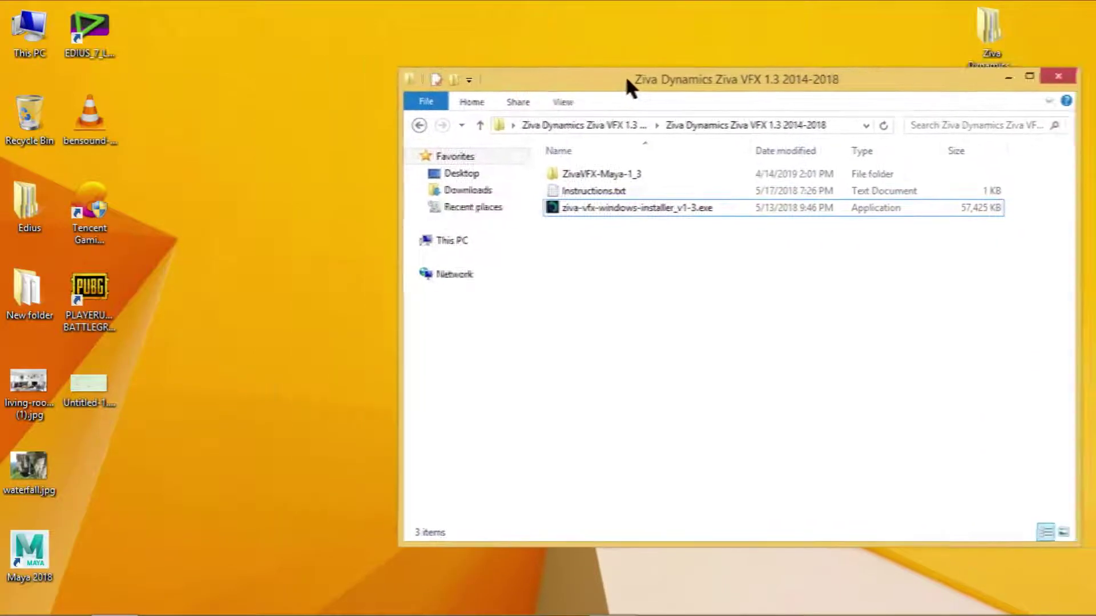
pyautogui.click(627, 176)
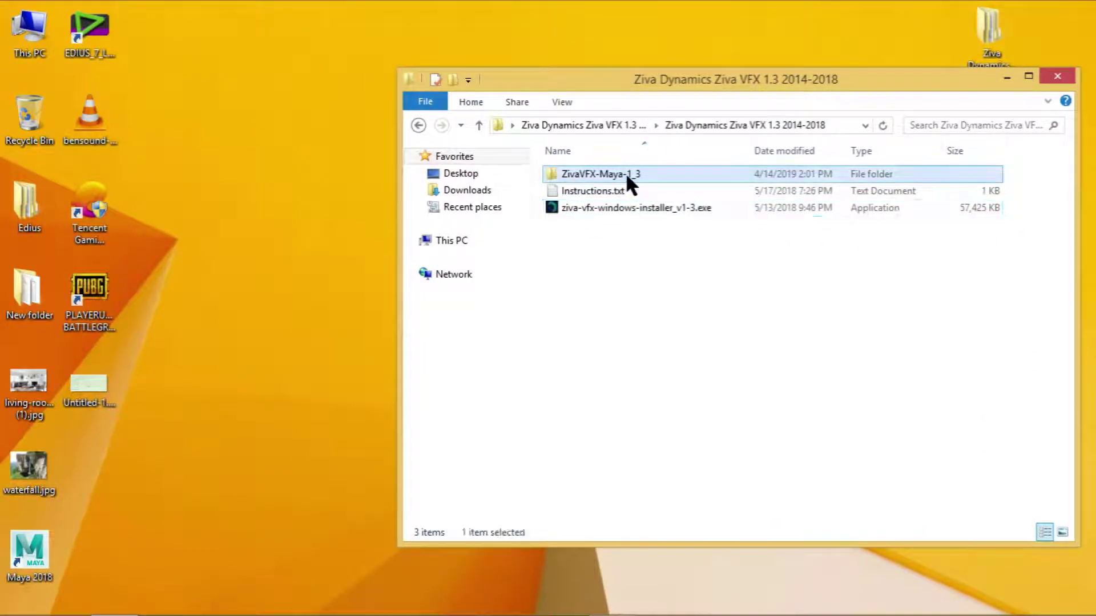
pyautogui.rightClick(626, 173)
pyautogui.click(672, 432)
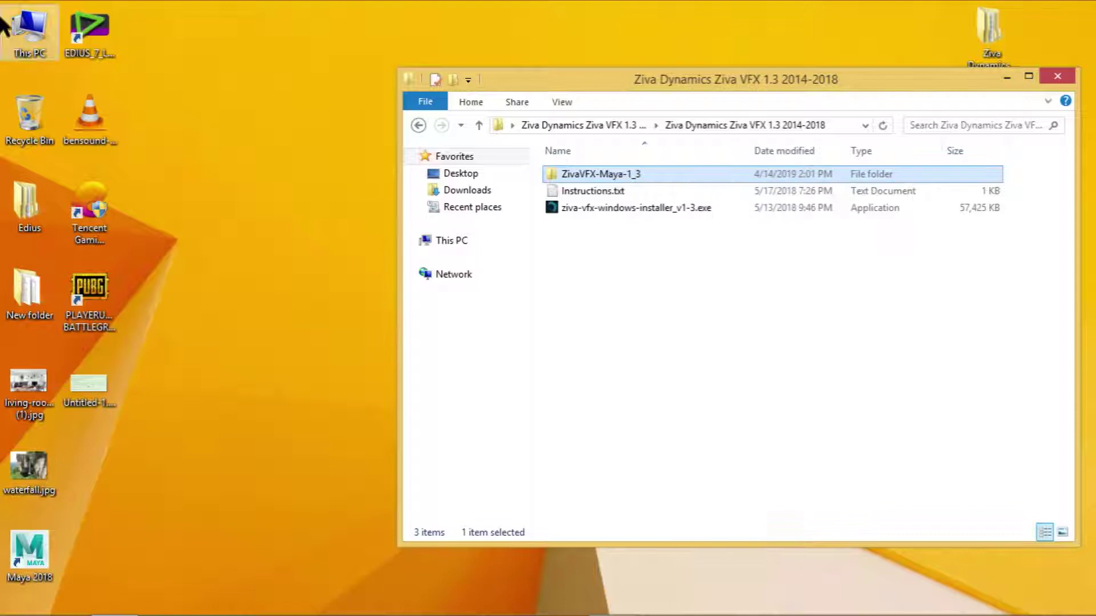
# Browse to C:\Program Files\Ziva\VFX\Ziva-VFX-Maya-Module.
pyautogui.doubleClick(26, 28)
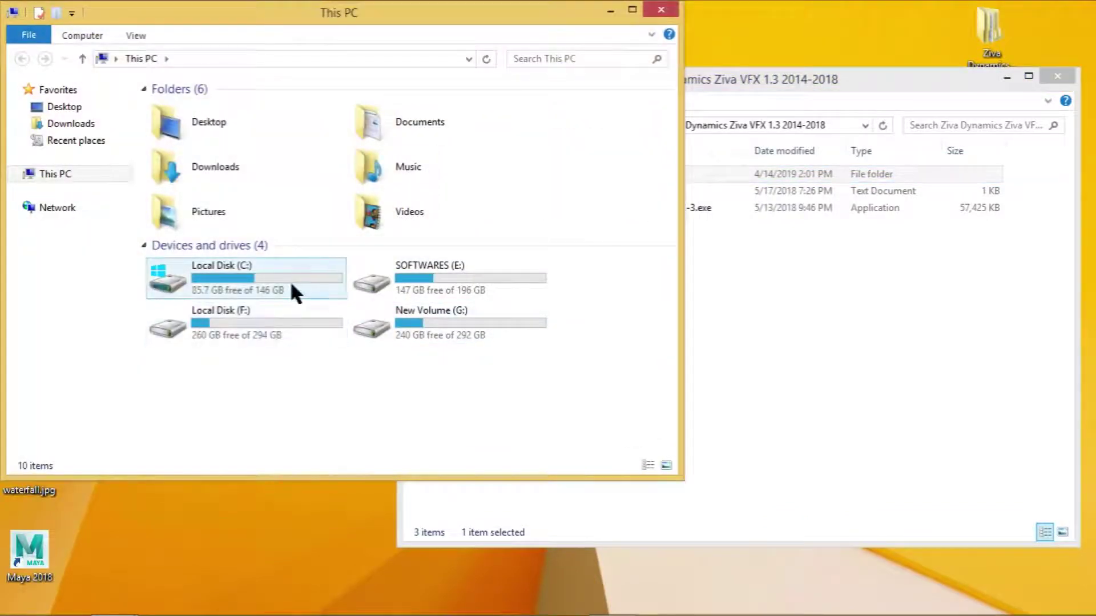
pyautogui.doubleClick(291, 281)
pyautogui.doubleClick(219, 193)
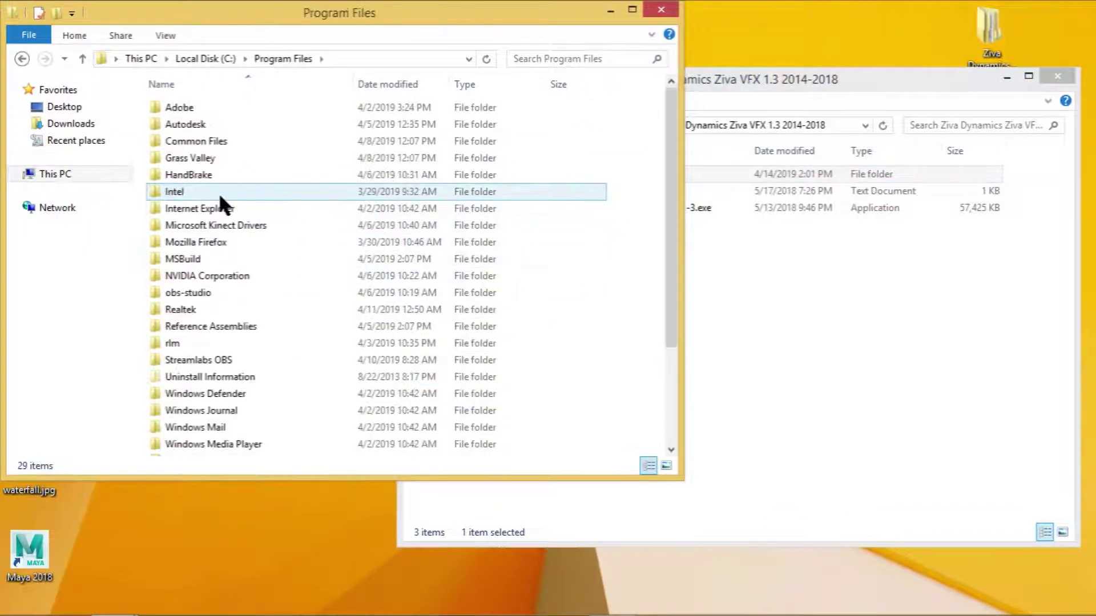
pyautogui.scroll(-3, 205, 361)
pyautogui.doubleClick(205, 447)
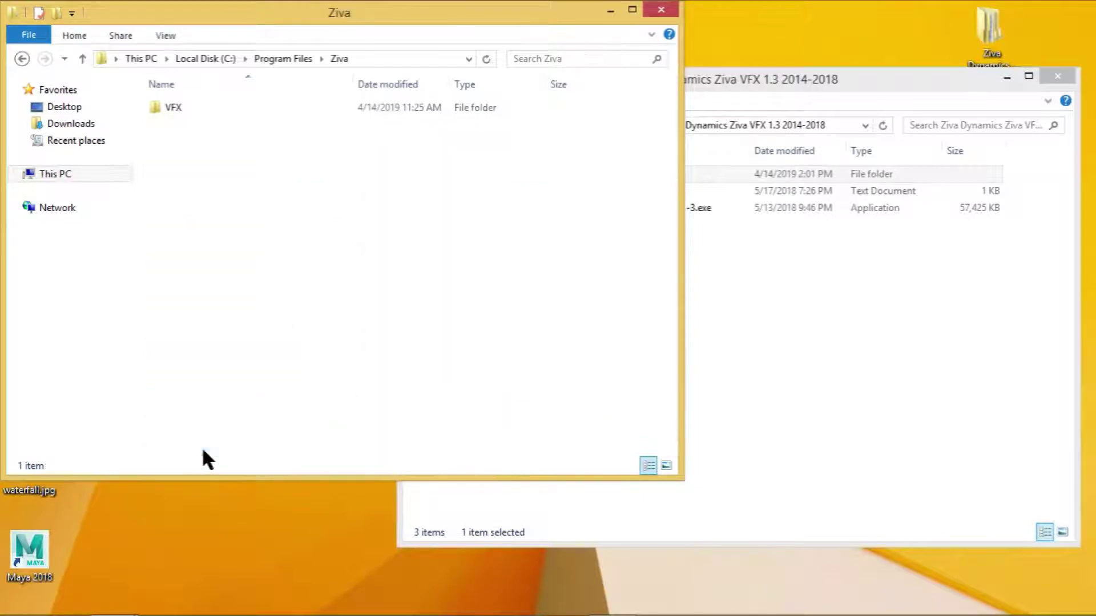
pyautogui.doubleClick(228, 105)
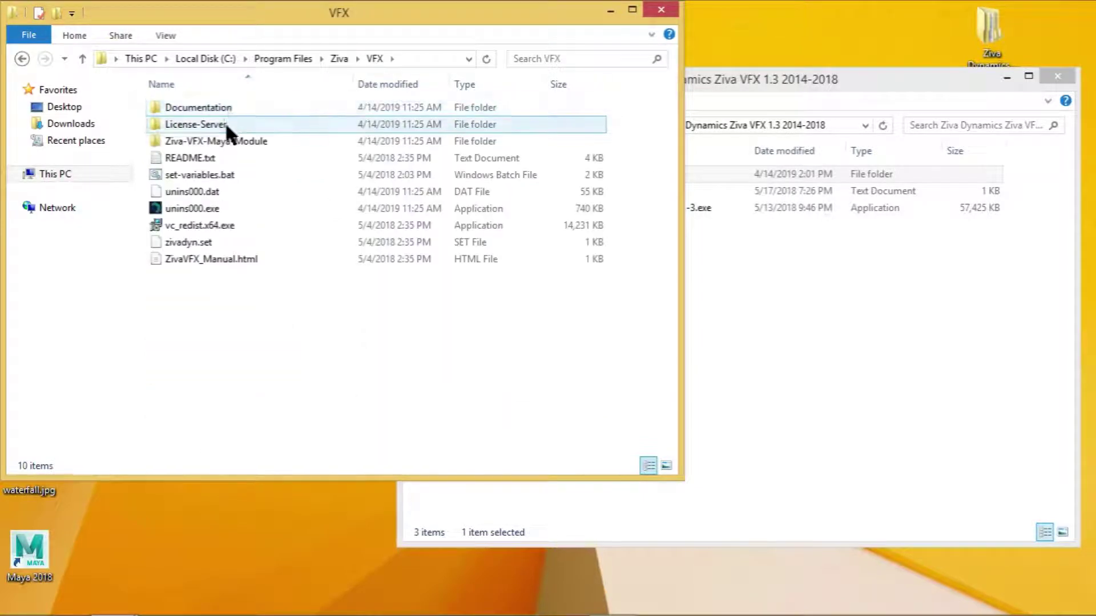
pyautogui.click(224, 141)
pyautogui.doubleClick(223, 141)
# Paste the ZivaVFX-Maya-1_3 folder there and close the window.
pyautogui.rightClick(480, 169)
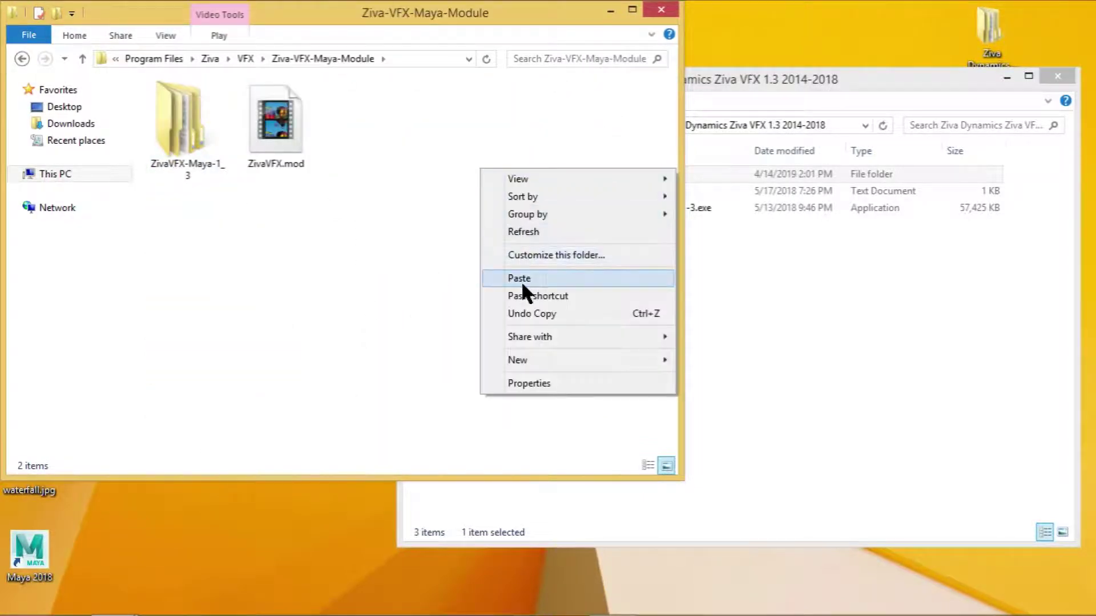
pyautogui.click(522, 278)
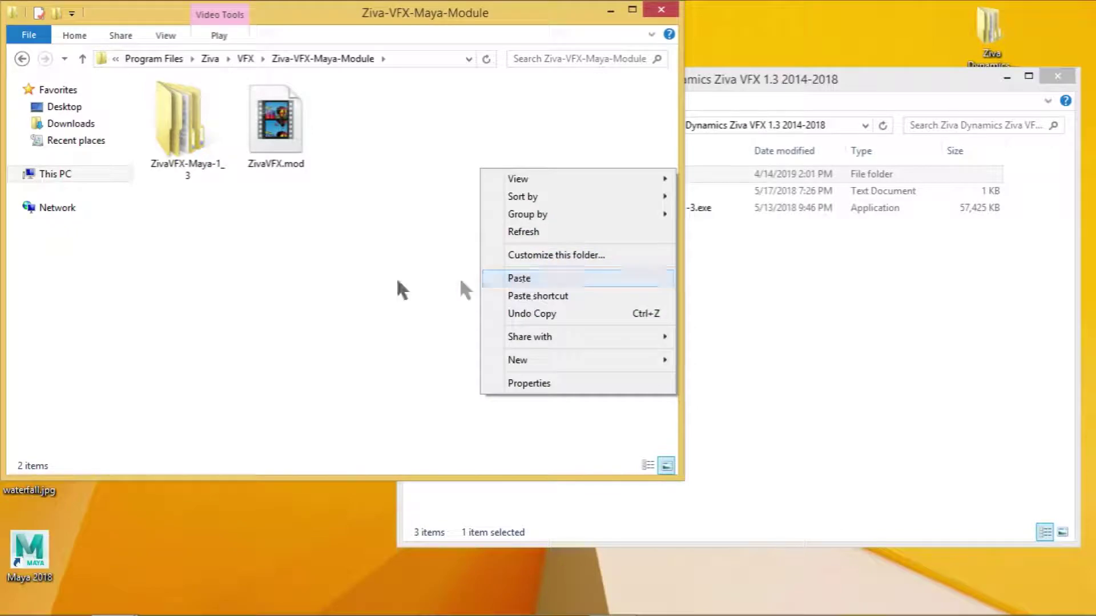
pyautogui.click(661, 10)
# Close the Ziva VFX release folder window and accept the Autodesk Privacy Statement.
pyautogui.click(1060, 79)
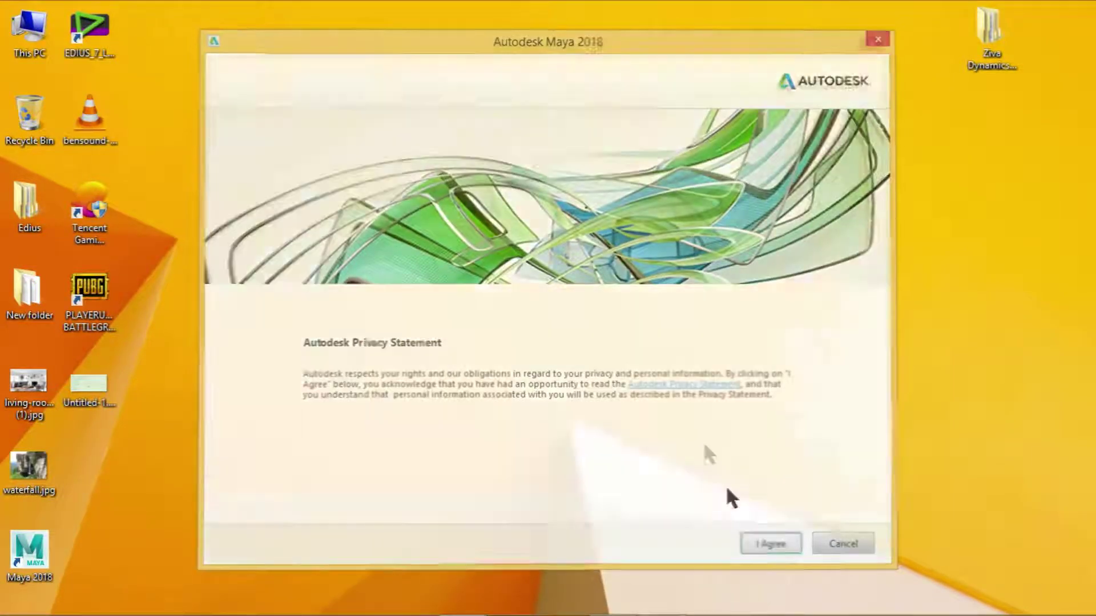
pyautogui.click(771, 545)
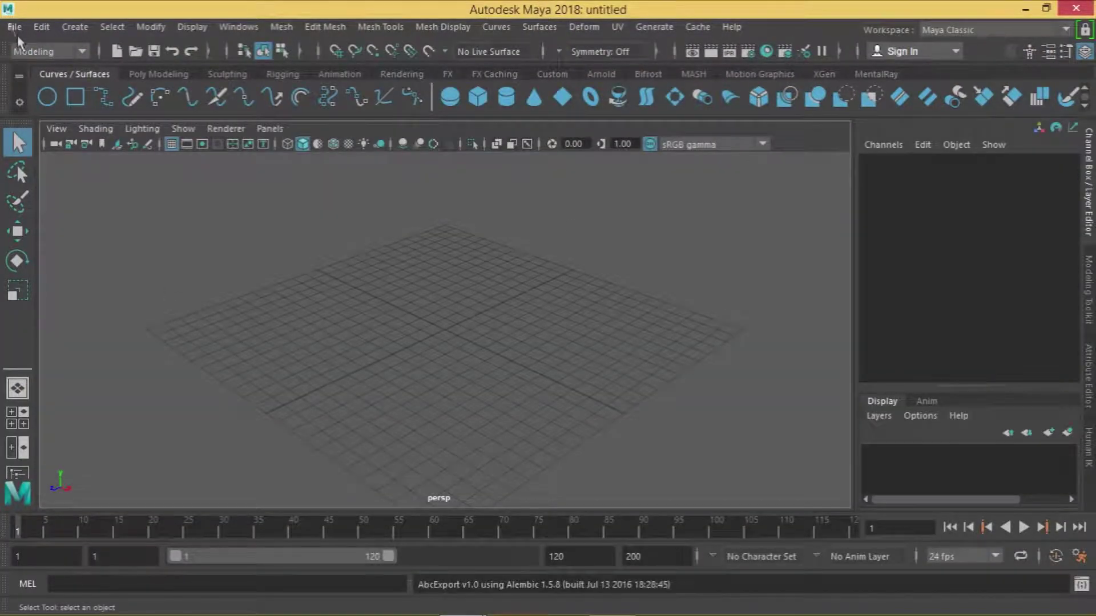
# Turn on Loaded and Auto load for ziva.mll in the Plug-in Manager.
pyautogui.click(150, 26)
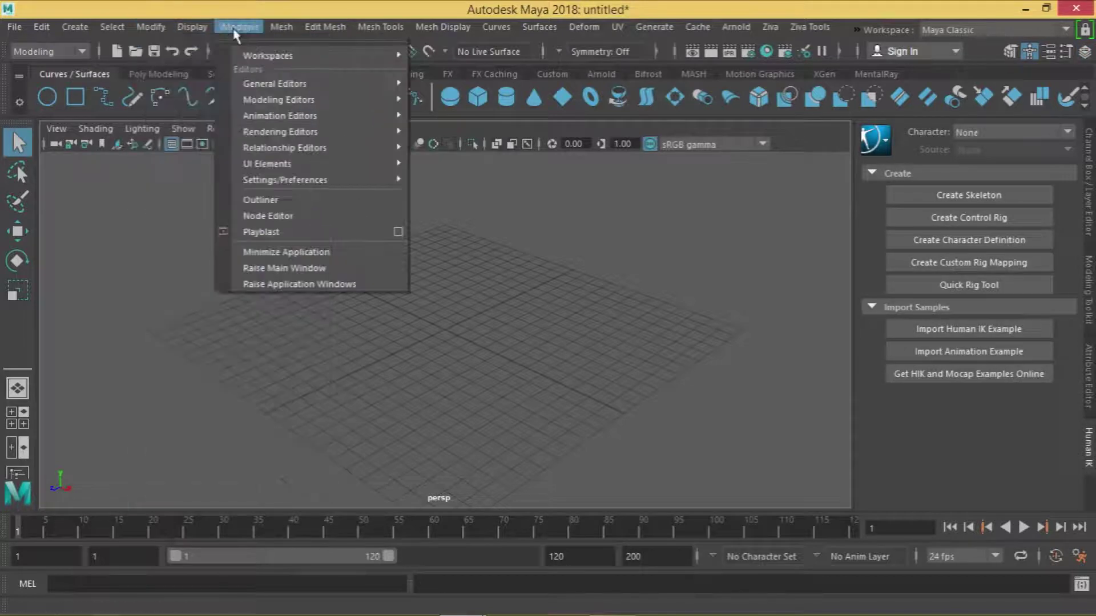
pyautogui.moveTo(285, 180)
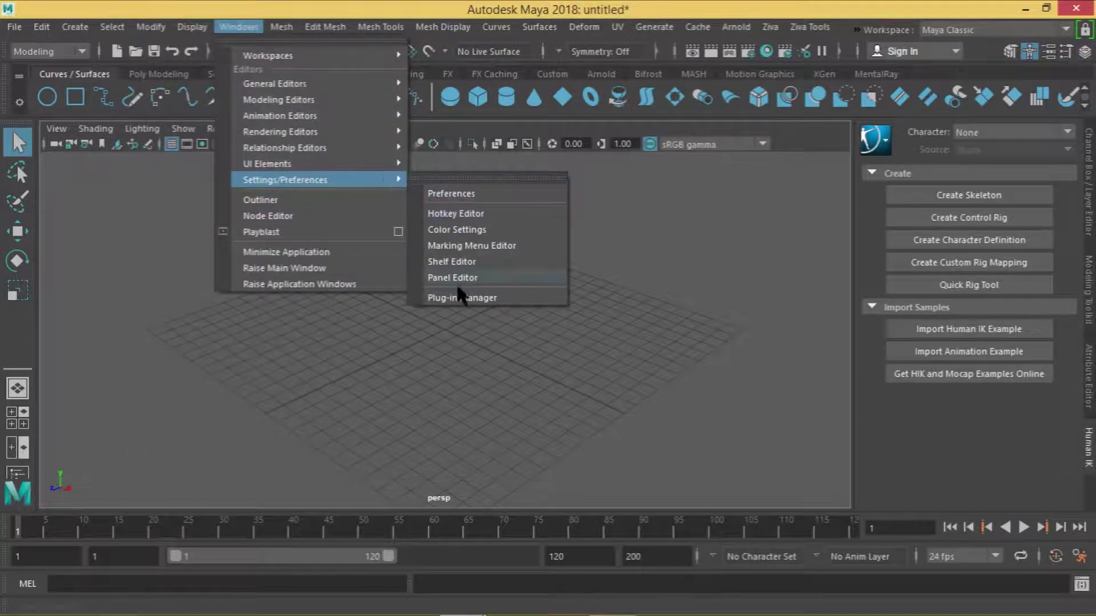
pyautogui.click(461, 298)
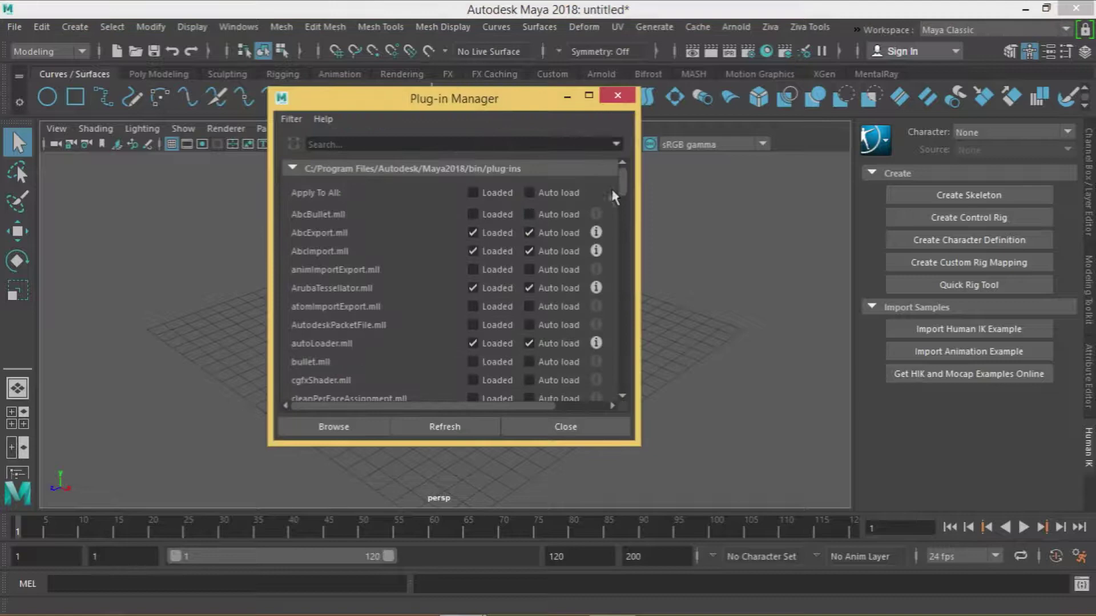
pyautogui.moveTo(623, 189); pyautogui.dragTo(630, 334)
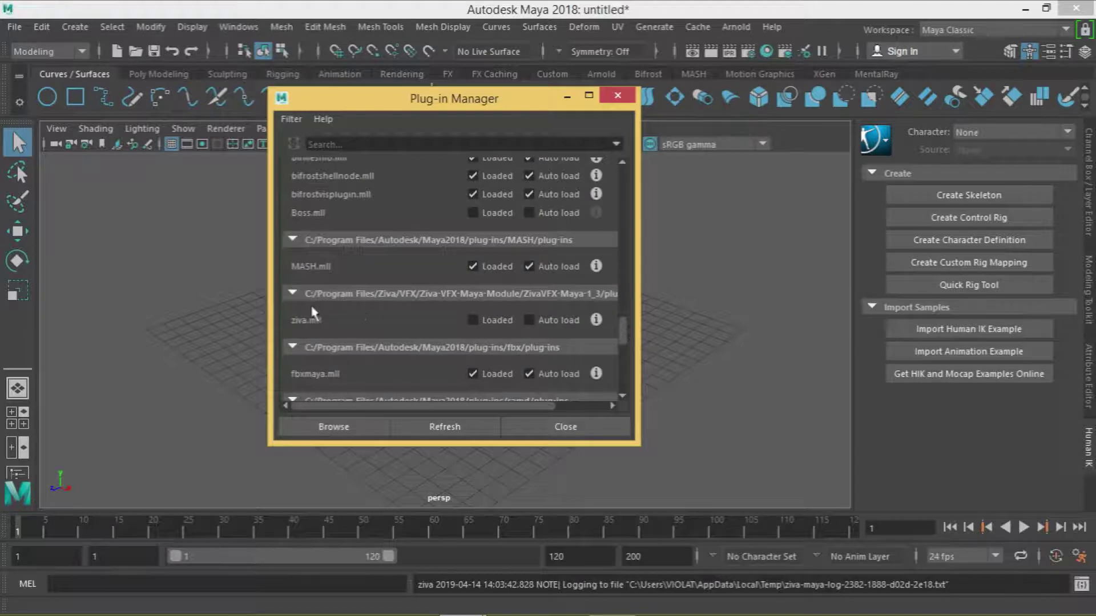
pyautogui.click(530, 319)
pyautogui.click(565, 427)
# Inspect the Ziva menu's commands, then view the Ziva Tools menu.
pyautogui.click(771, 26)
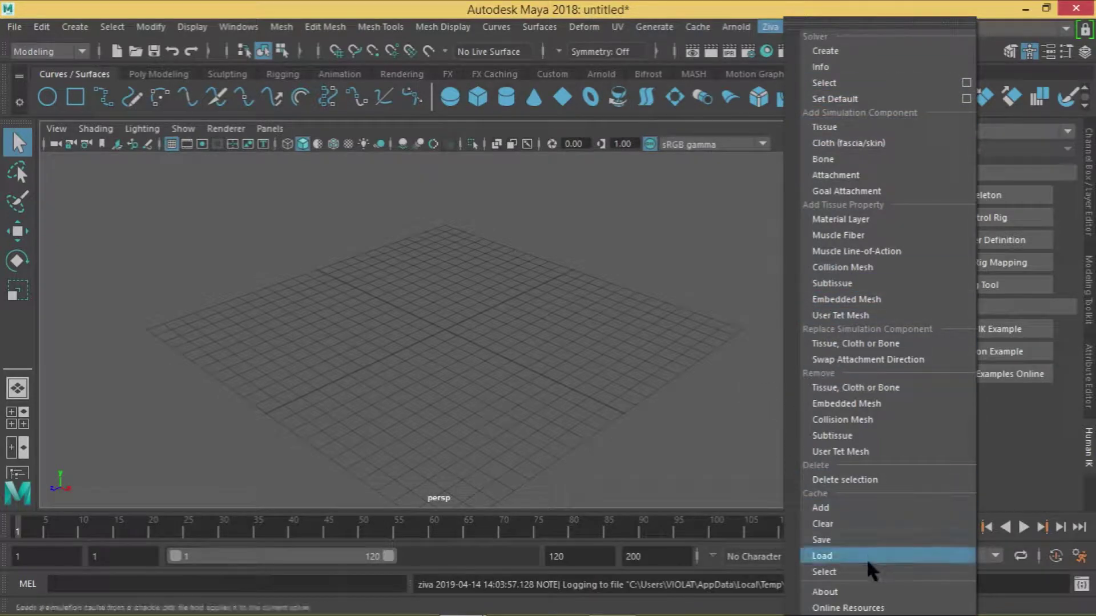
pyautogui.click(768, 8)
pyautogui.click(810, 27)
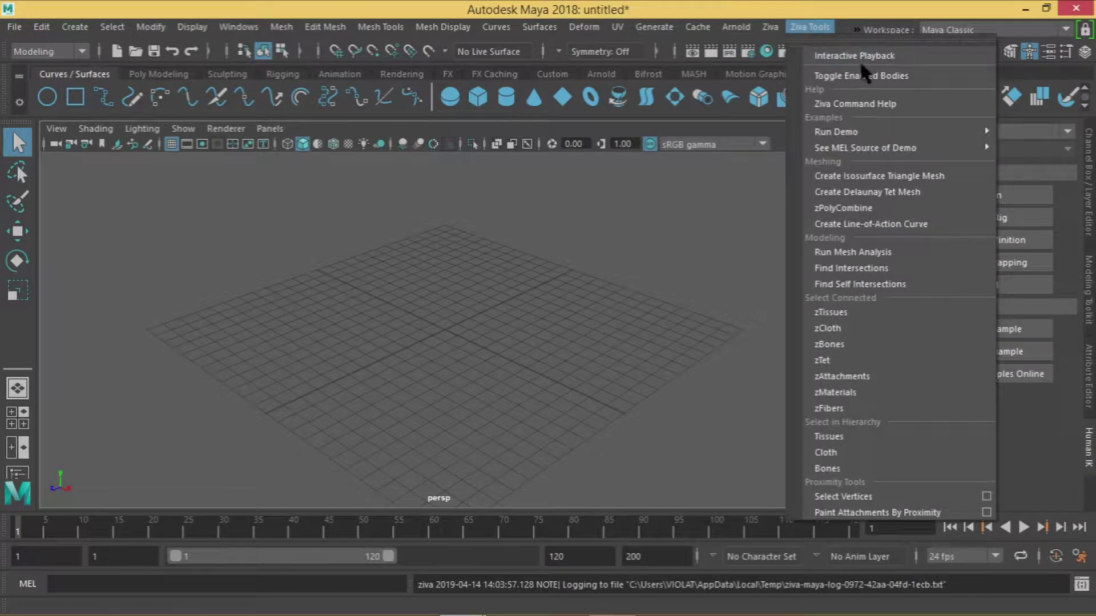